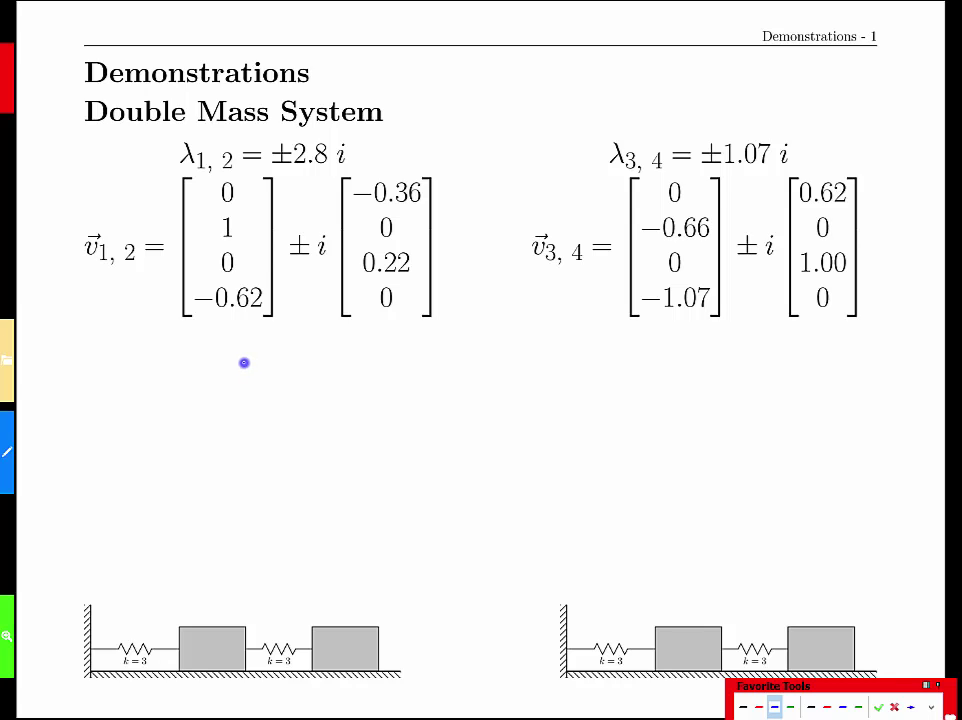
Write 'A matrix 4x4' below the first eigenvector and label its rows x1, x1', x2, x2' in green
drag(253, 363, 418, 343)
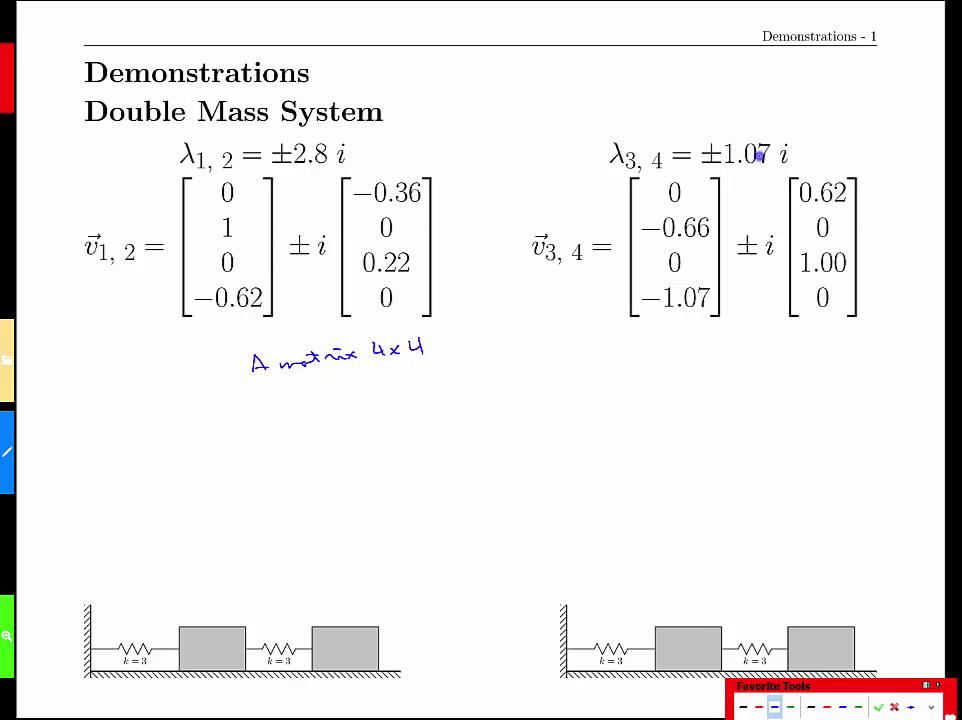
click(790, 707)
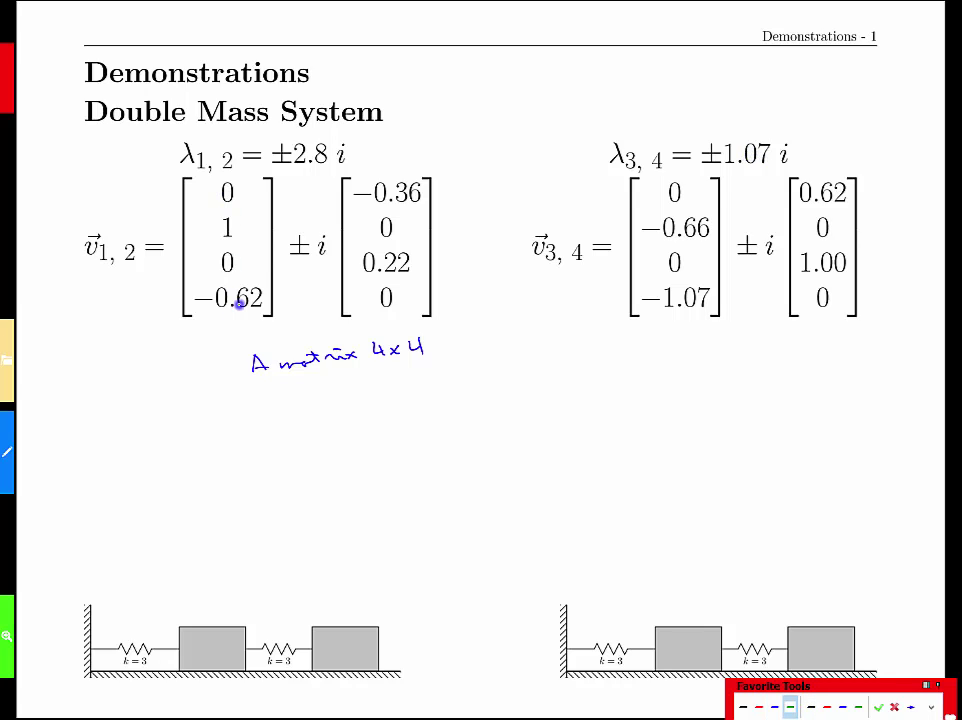
mouse_move(447, 188)
mouse_down()
mouse_move(475, 205)
mouse_move(452, 231)
mouse_move(463, 237)
mouse_up()
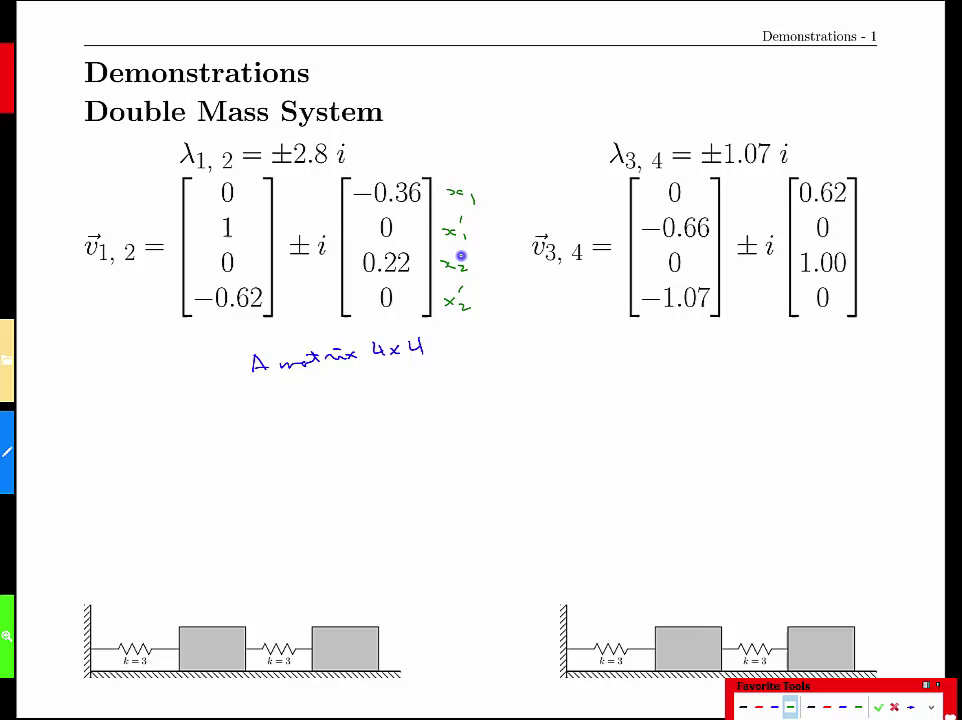
Add 'pos' and 'vel' in blue beside the x1, x1', x2 and x2' row labels
click(774, 707)
drag(495, 201, 507, 192)
drag(522, 189, 504, 239)
mouse_move(508, 228)
mouse_down()
mouse_move(485, 266)
mouse_move(513, 265)
mouse_move(498, 300)
mouse_up()
drag(503, 302, 521, 300)
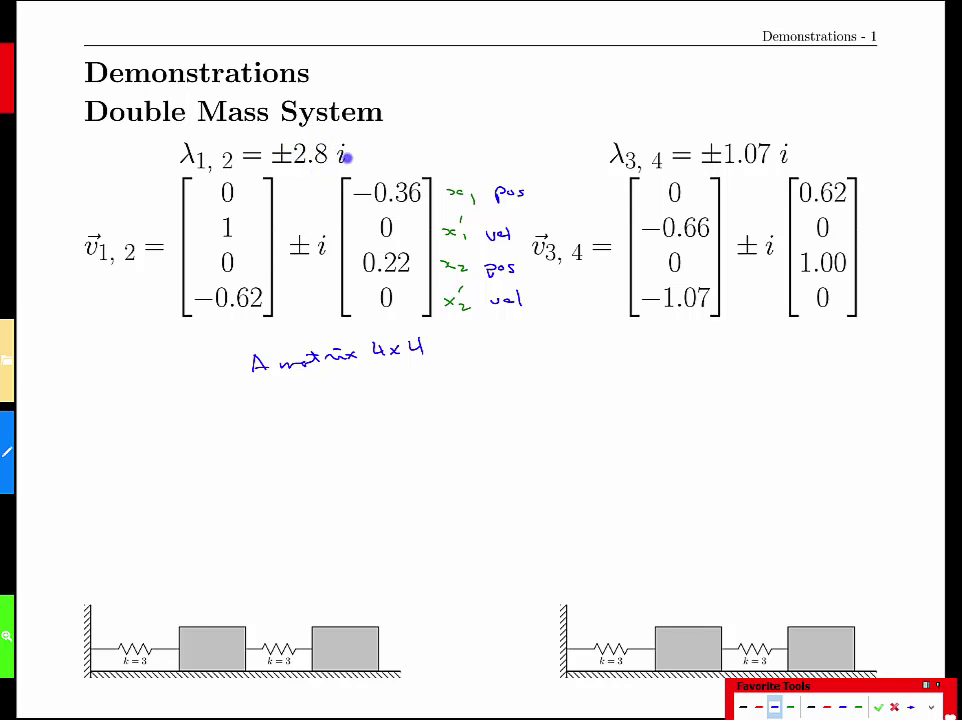
Write '- fast' after the ±2.8 i eigenvalues and '- slow' after the ±1.07 i eigenvalues
mouse_move(374, 152)
mouse_down()
mouse_move(358, 152)
mouse_move(432, 142)
mouse_up()
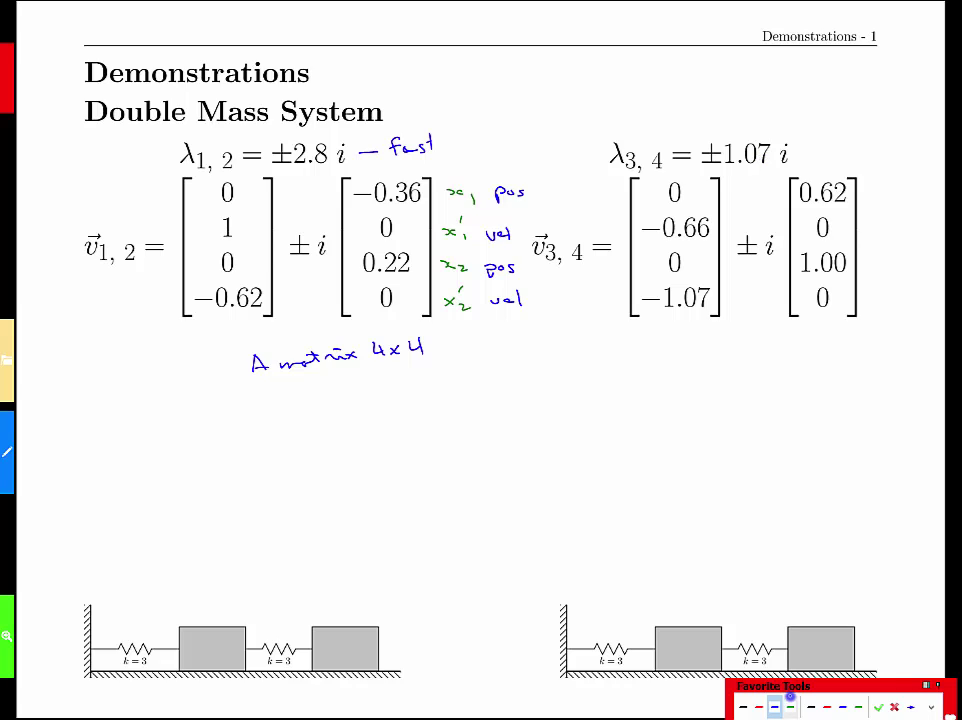
drag(808, 156, 818, 156)
mouse_move(834, 147)
mouse_down()
mouse_move(829, 157)
mouse_move(872, 150)
mouse_up()
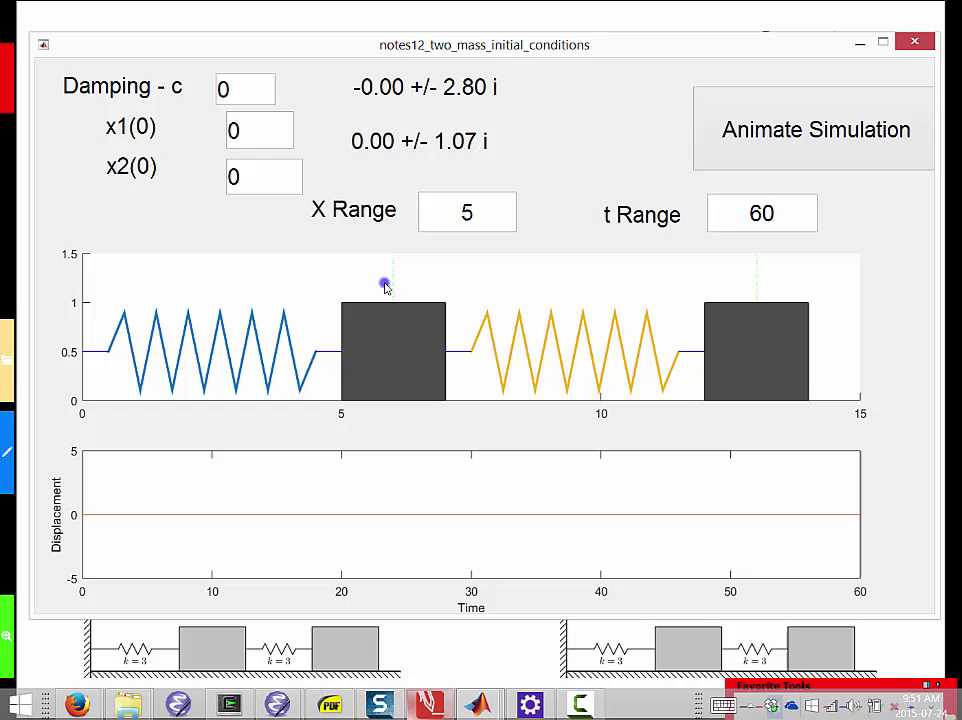
Set x2(0) to 1 and animate the two-mass simulation
double_click(233, 175)
text(1)
key(Tab)
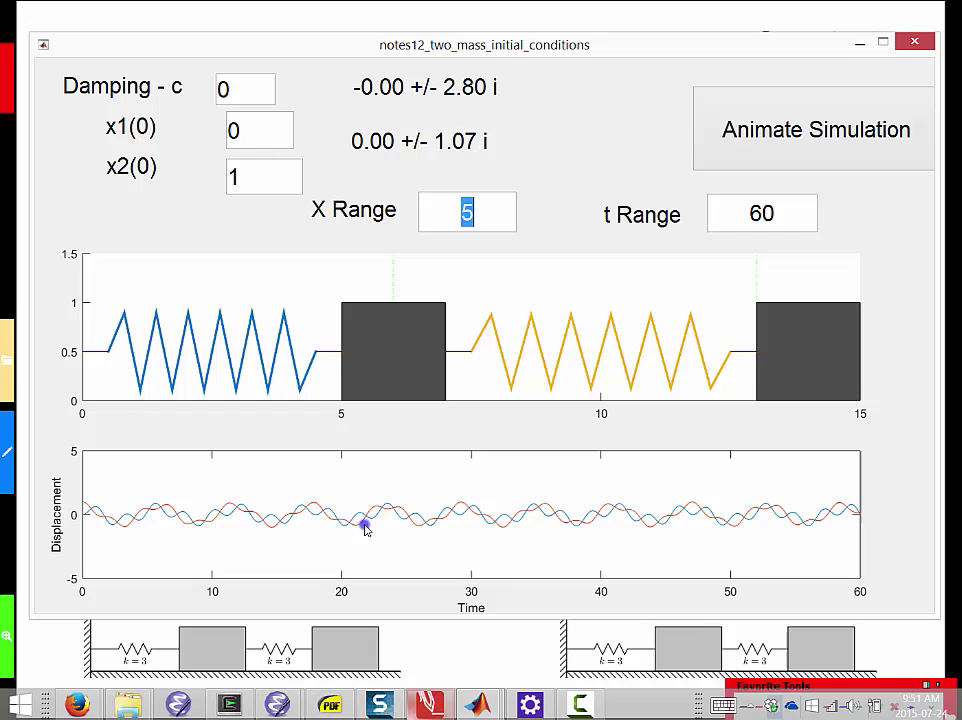
click(776, 143)
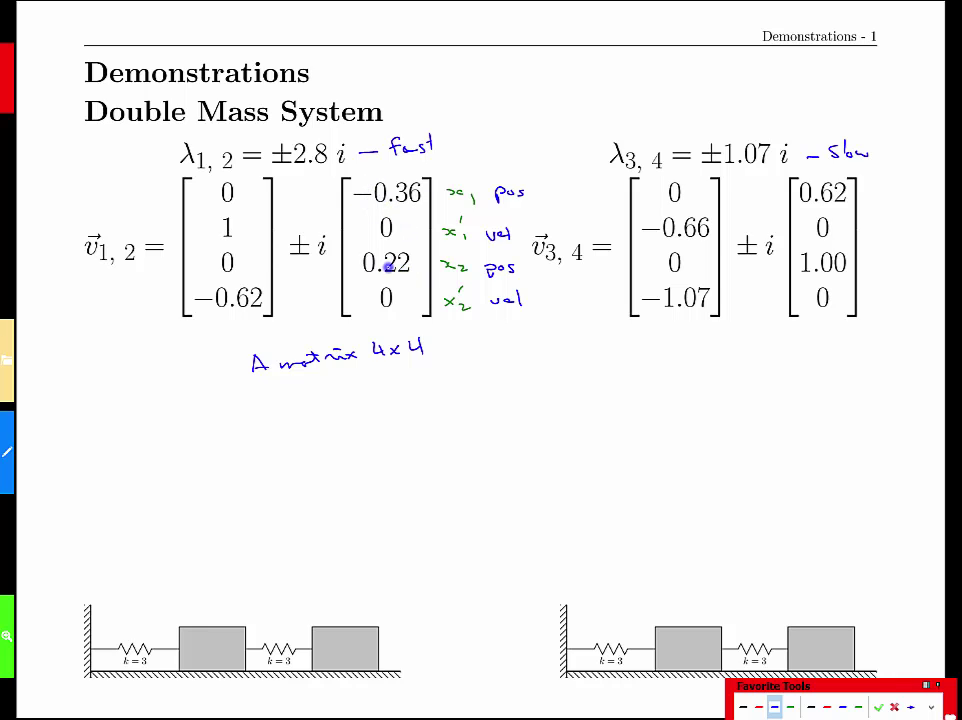
Set x1(0) to -0.36 and x2(0) to 0.22, then animate the masses
key(alt+Tab)
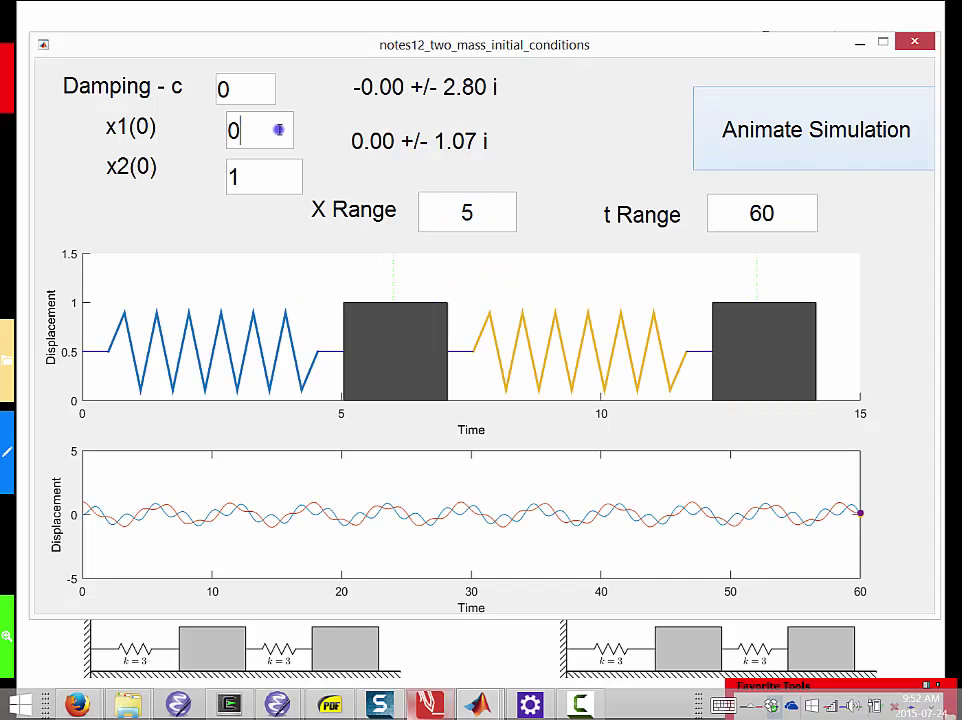
click(278, 129)
key(BackSpace)
text(0.36)
key(Home)
text(-)
key(Tab)
text(0.)
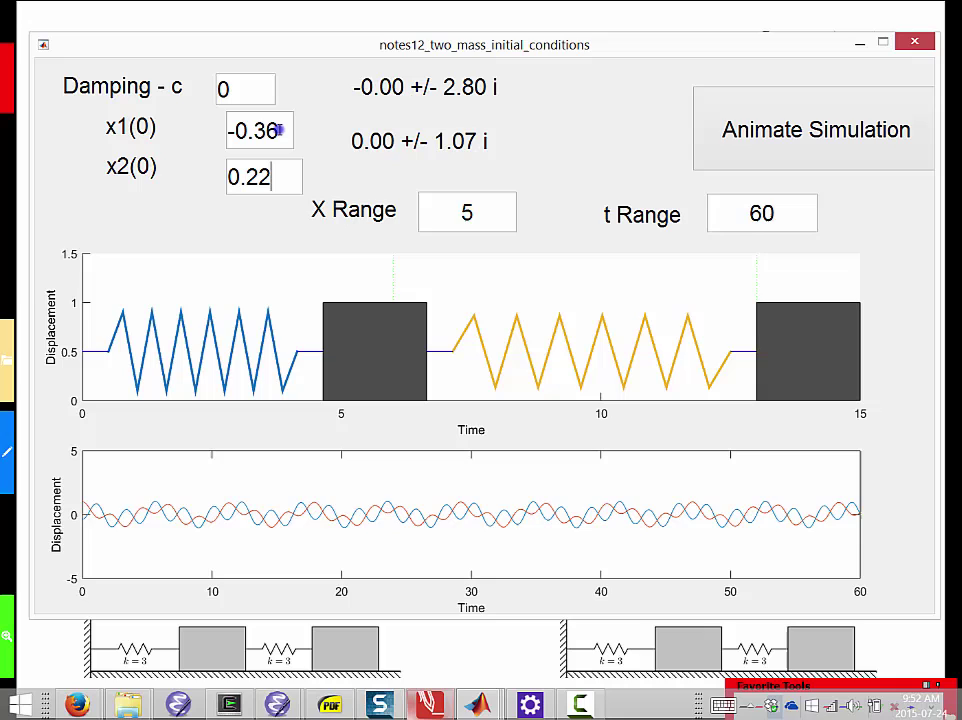
text(22)
key(Tab)
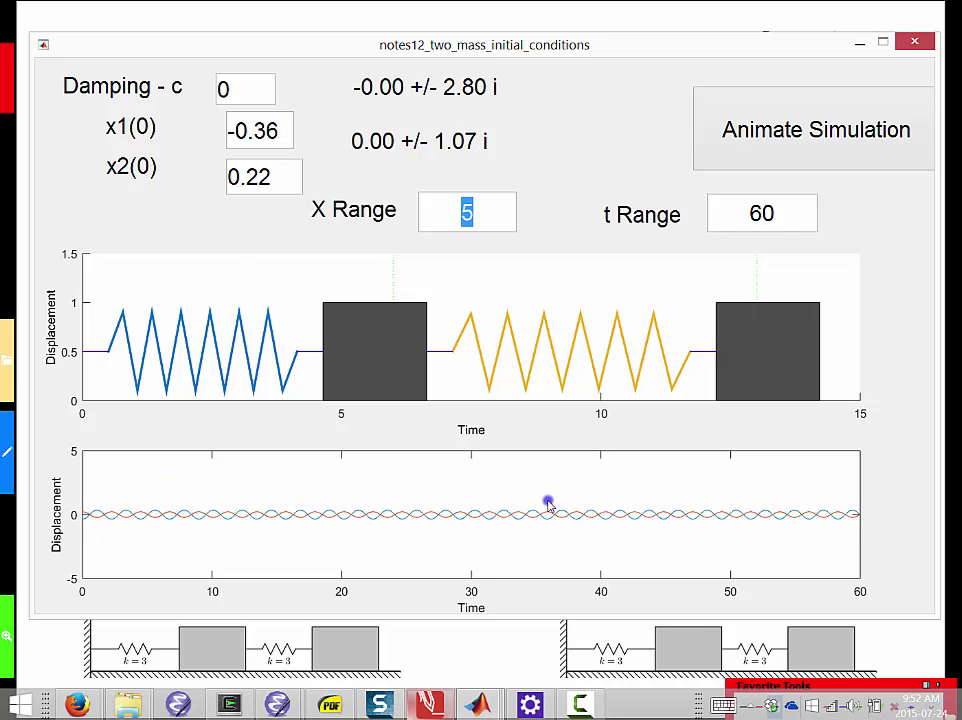
click(759, 151)
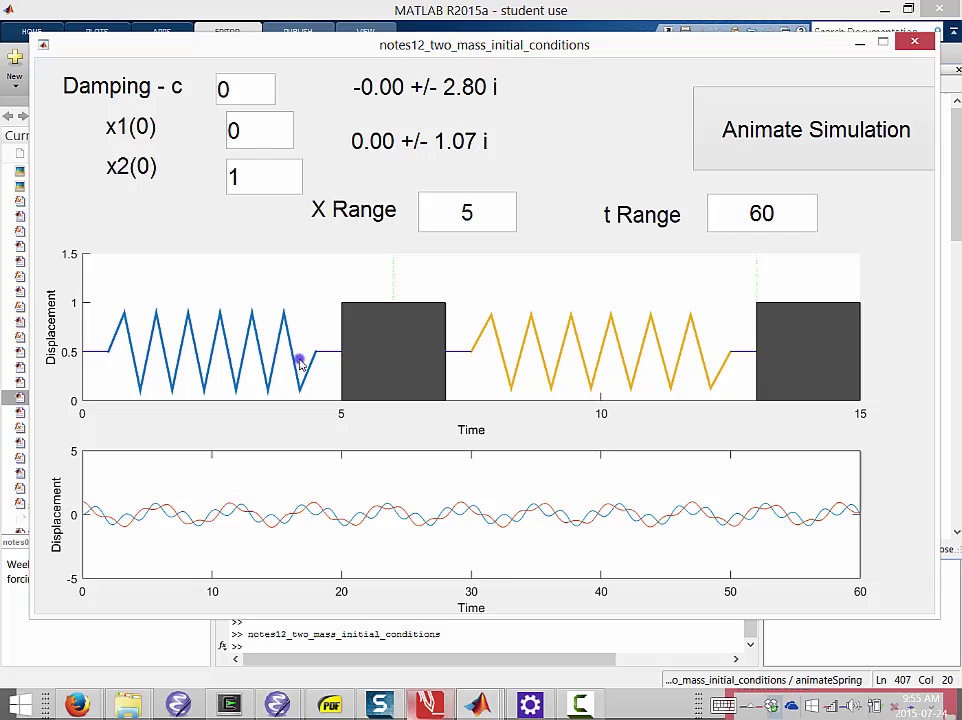
Enter x1(0) = -0.72 and x2(0) = 0.44, then animate the doubled initial conditions
key(ctrl+a)
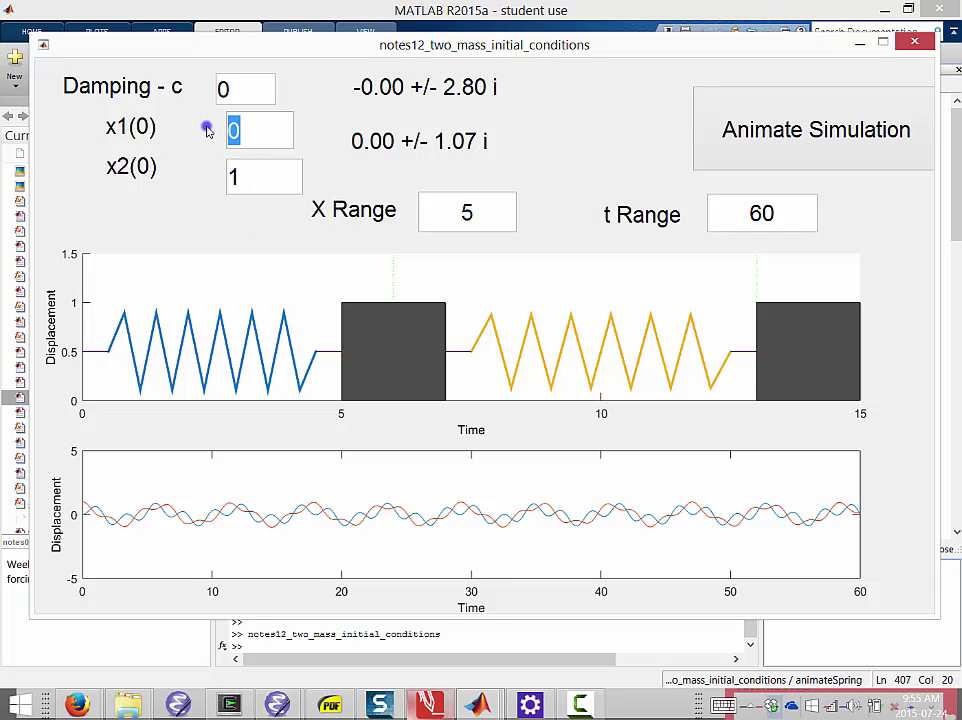
text(-0.72)
key(Tab)
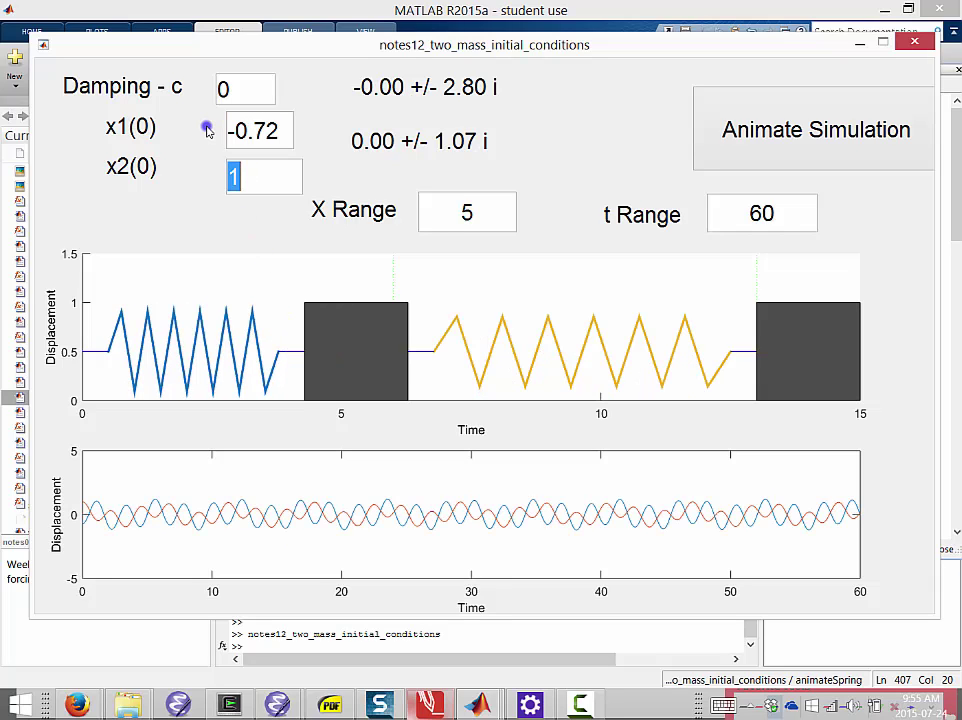
text(0.44)
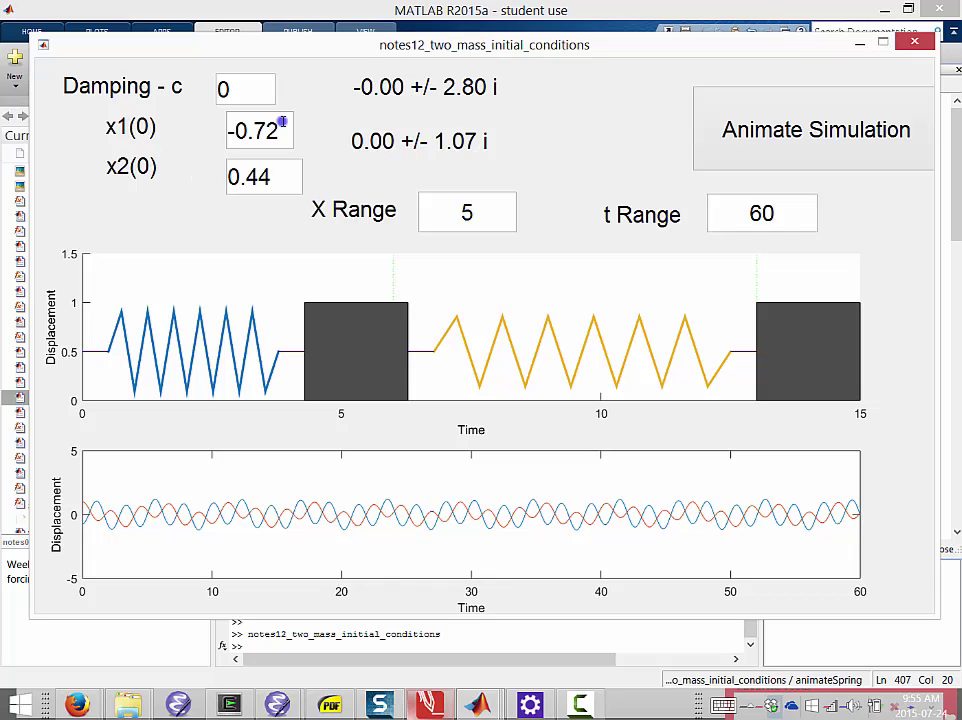
click(241, 131)
click(266, 178)
key(Tab)
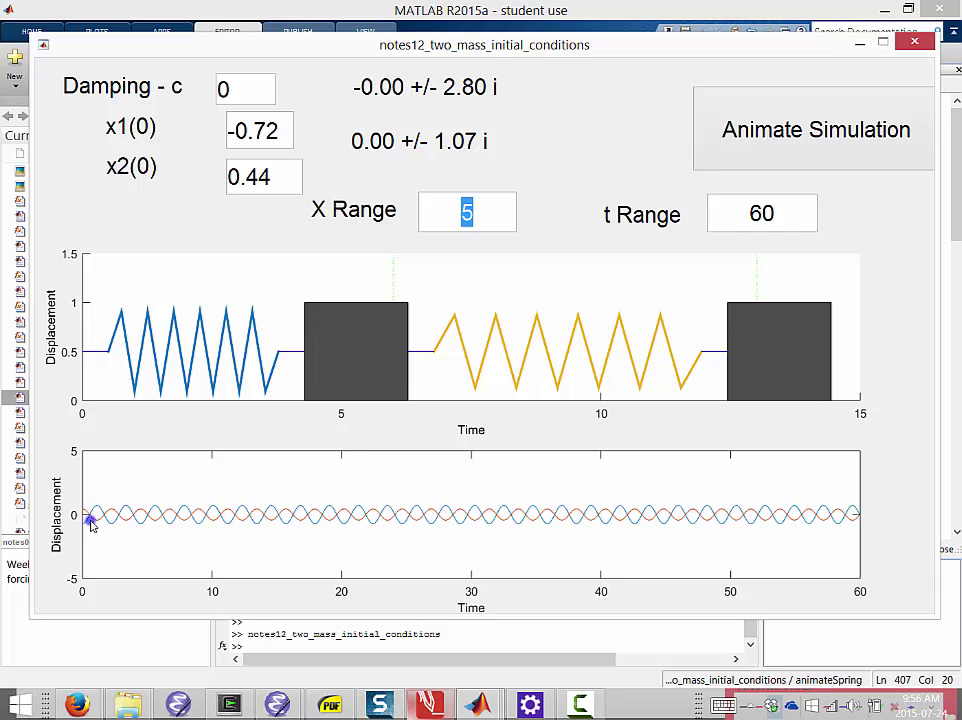
click(755, 143)
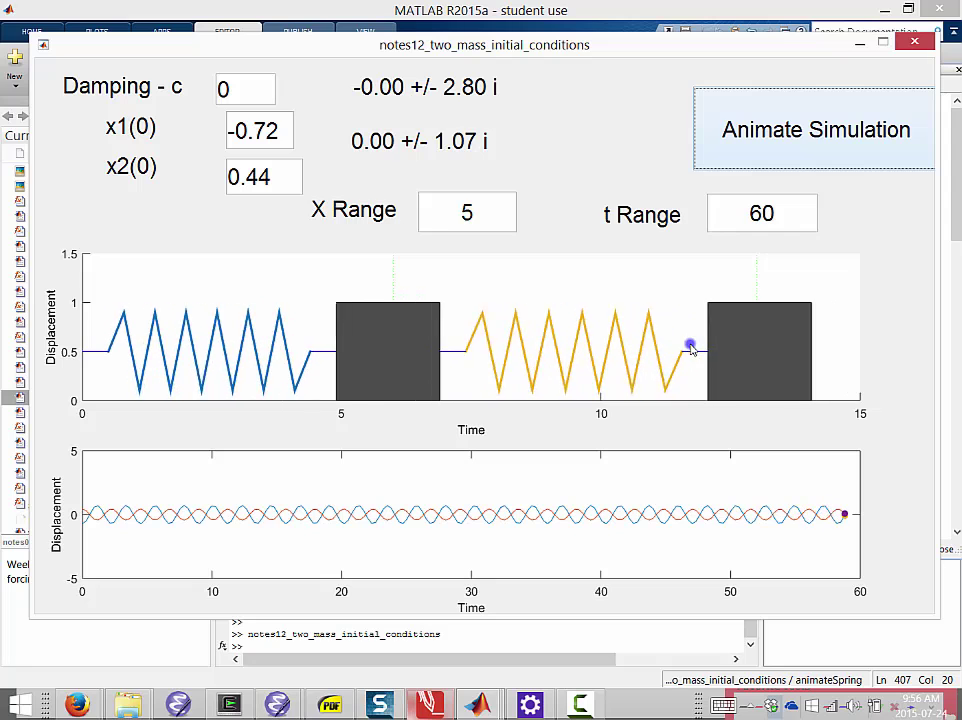
Show the annotated eigenvalue and eigenvector notes in PDF Annotator, then return to MATLAB
key(alt+Tab)
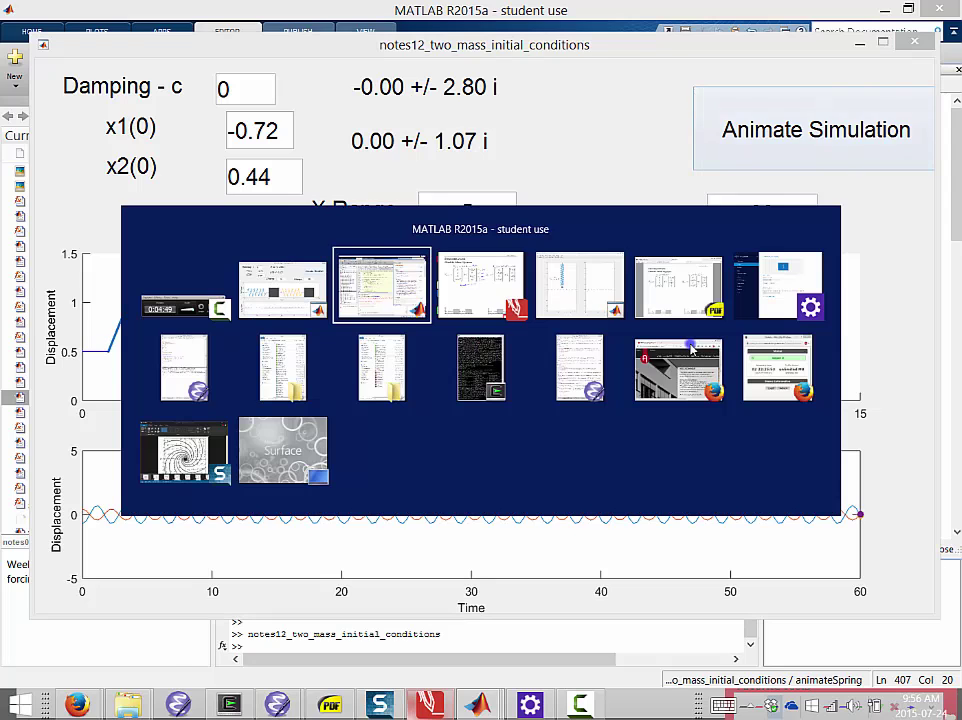
key(alt+Tab)
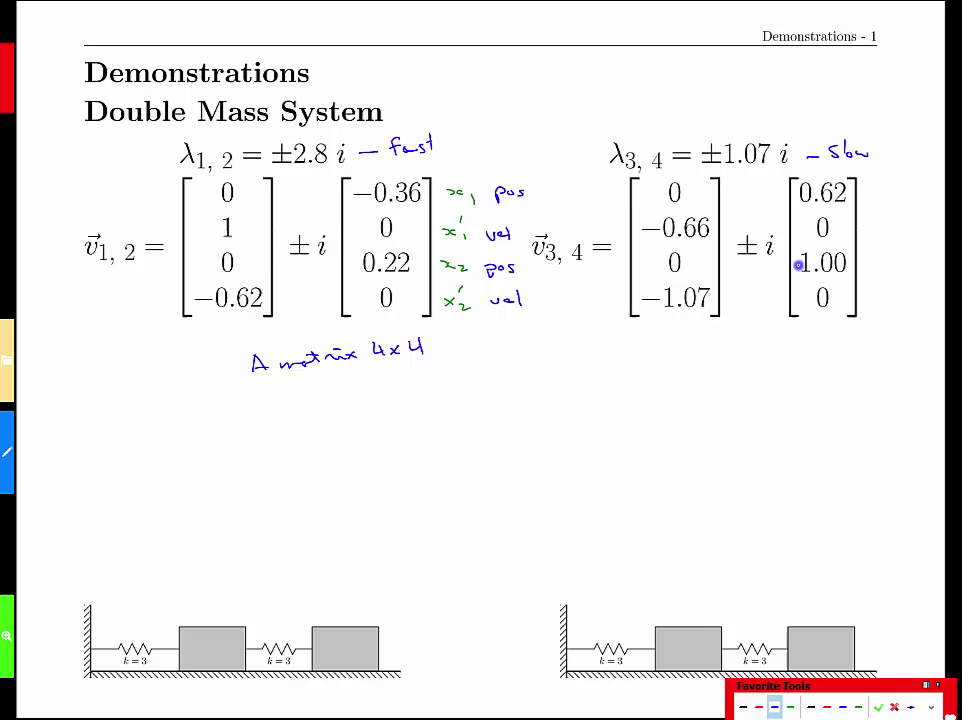
key(alt+Tab)
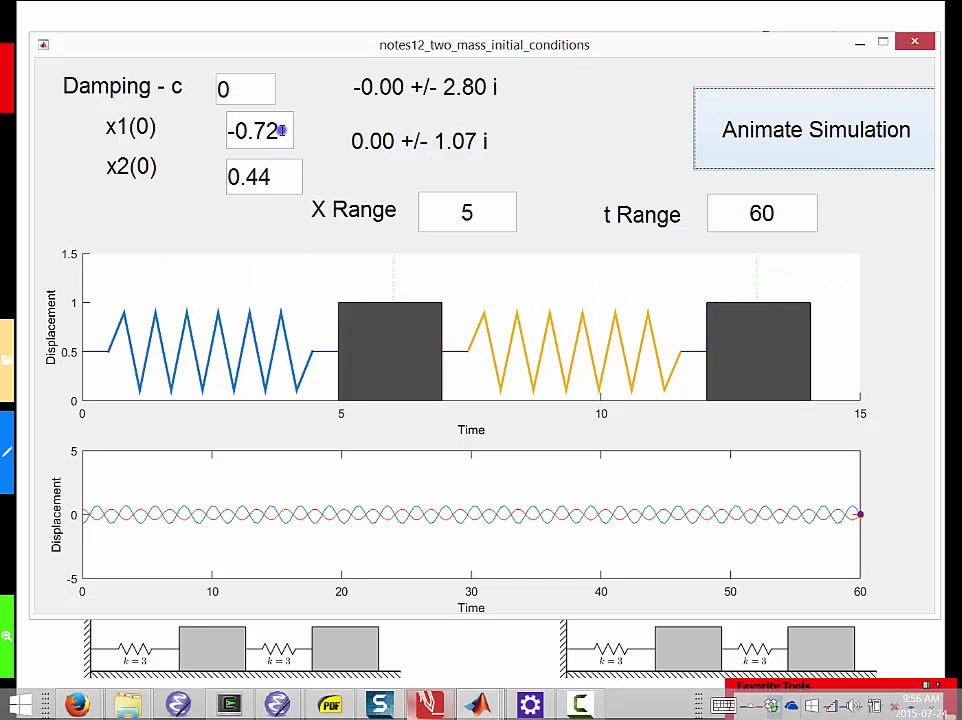
Set x1(0) to 0.62 and x2(0) to 1.0, then animate the slow-mode oscillation
drag(281, 129, 240, 130)
double_click(240, 128)
text(0.6)
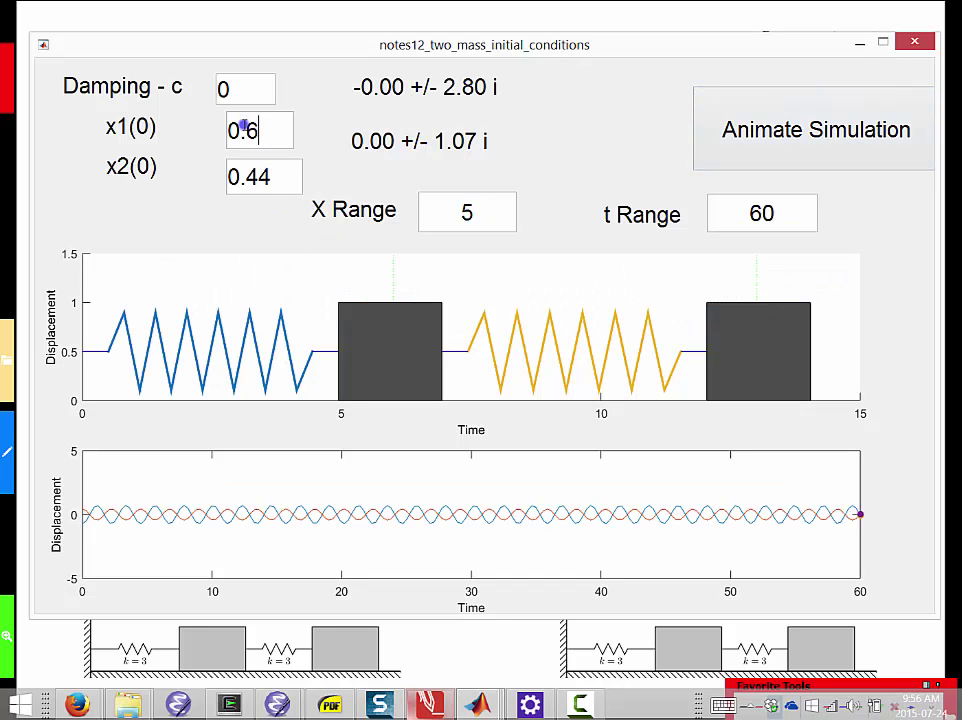
key(alt+Tab)
key(alt+Tab)
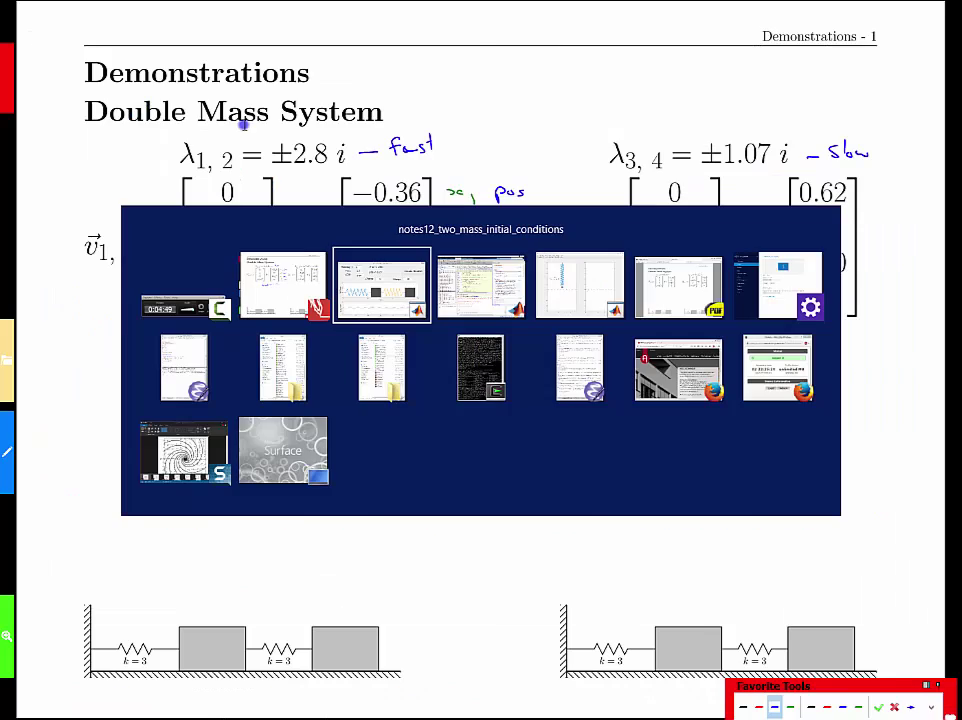
text(2)
key(Tab)
text(1.0)
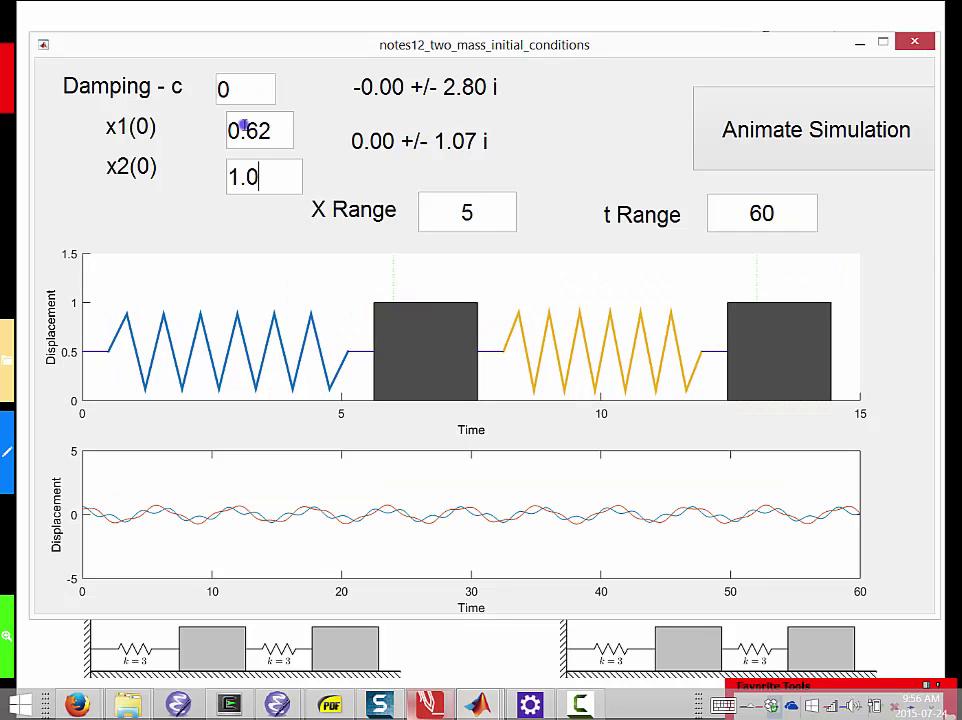
key(Tab)
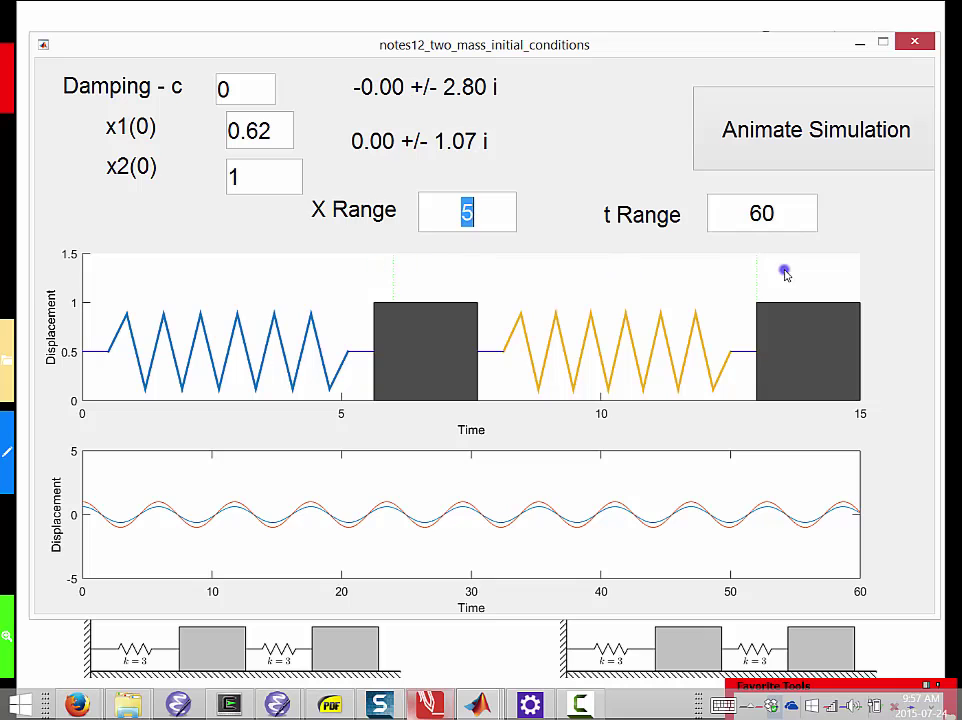
click(818, 126)
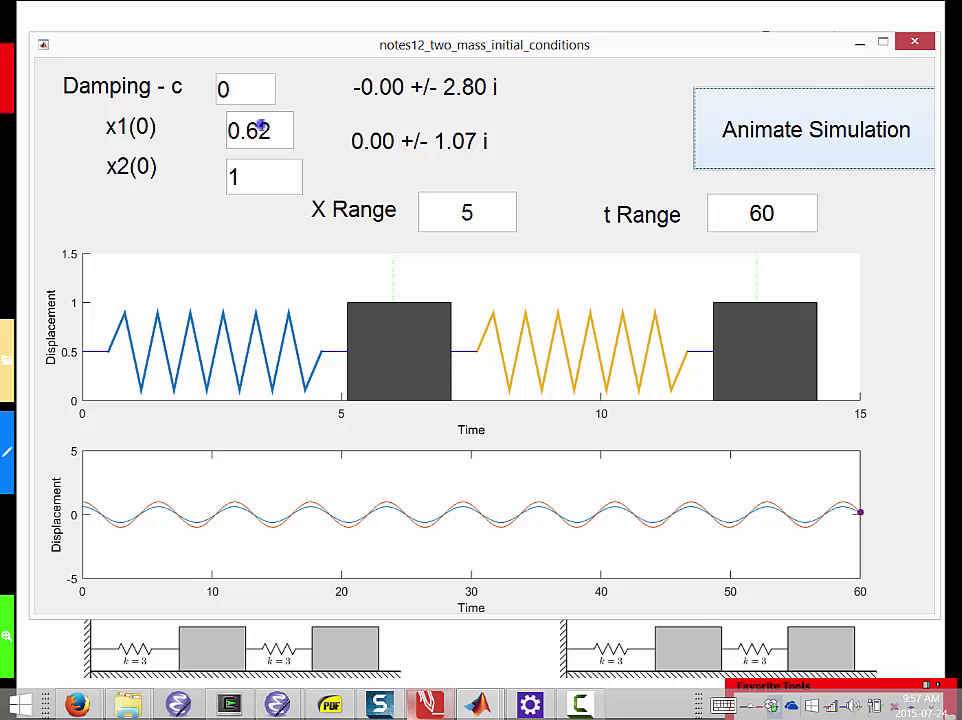
Switch to the Double Mass System notes page in PDF Annotator
key(alt+Tab)
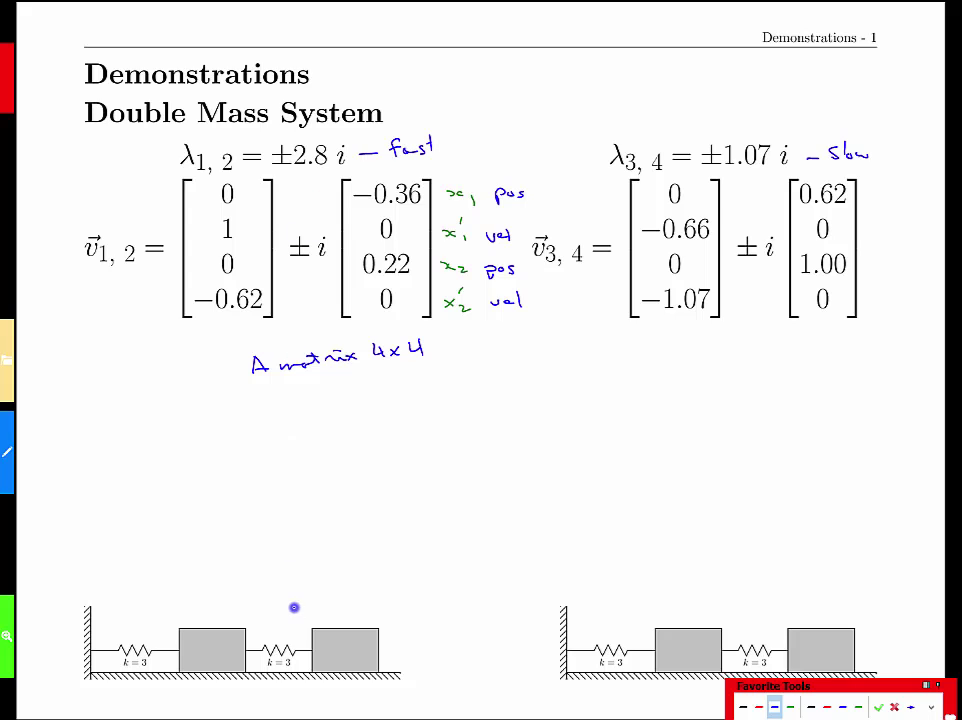
In the forced two-mass figure, keep external frequency 2 and animate the simulation
key(alt+Tab)
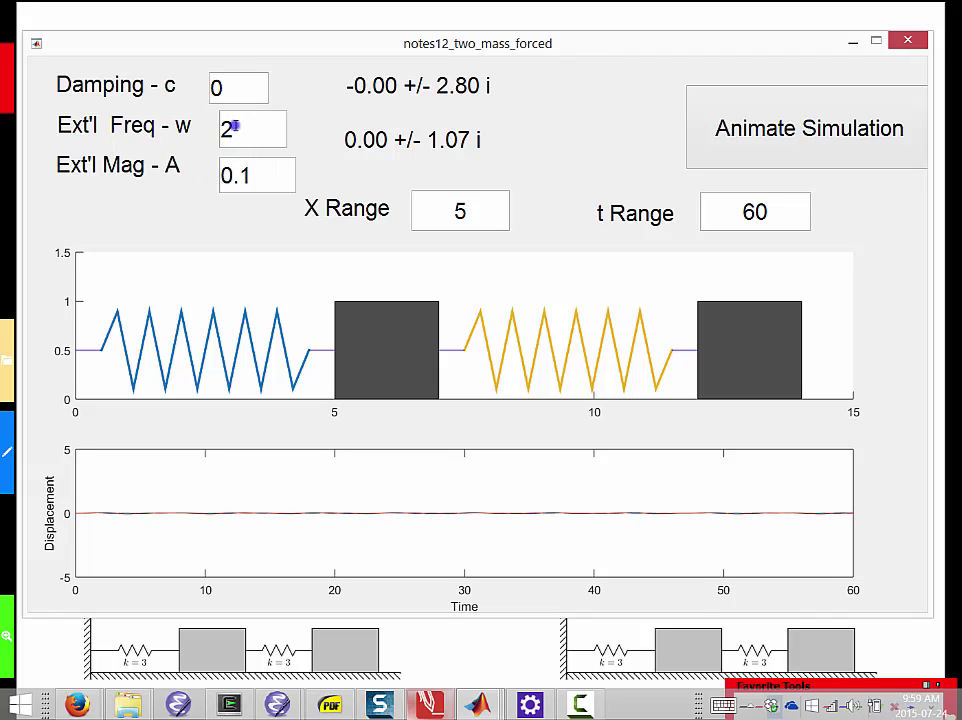
double_click(226, 122)
click(740, 128)
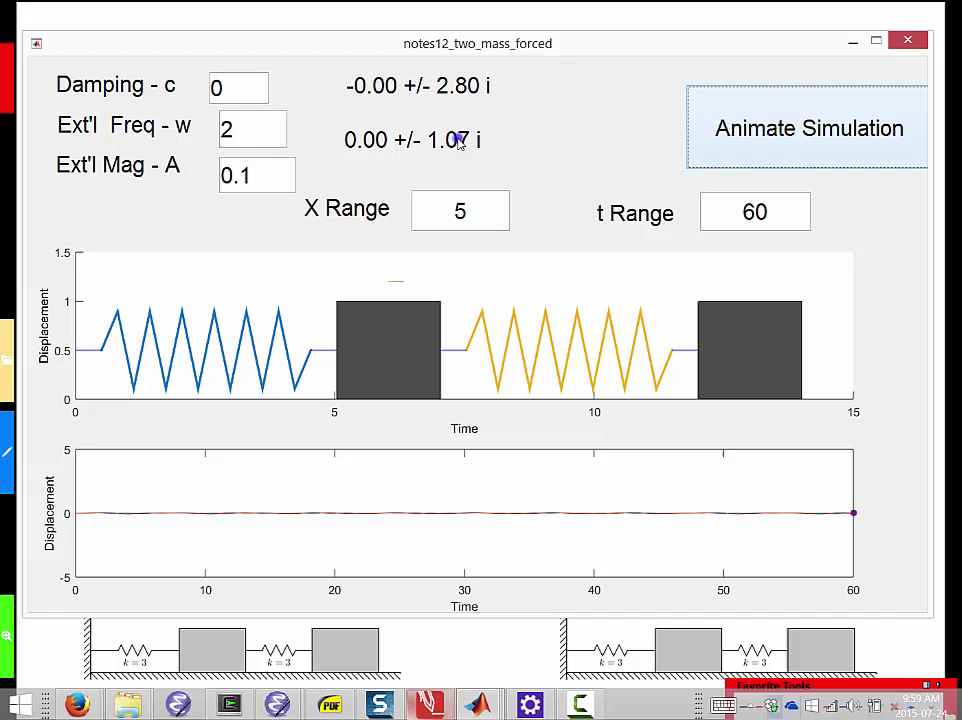
Change the external forcing frequency to 1.07 and animate, then switch to the notes
double_click(225, 128)
text(1.07)
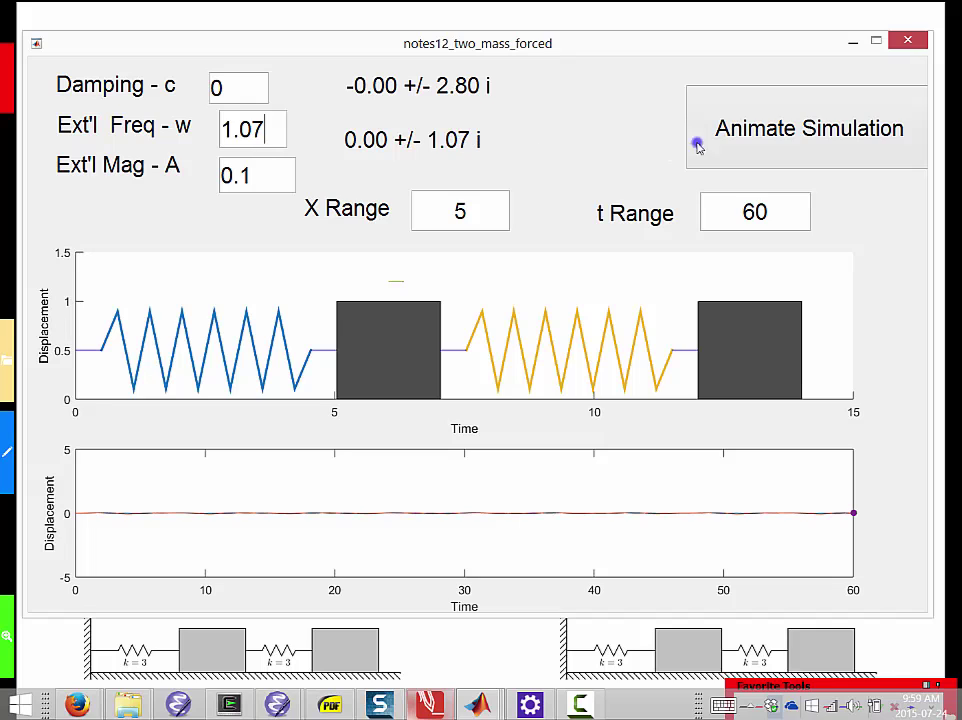
click(767, 131)
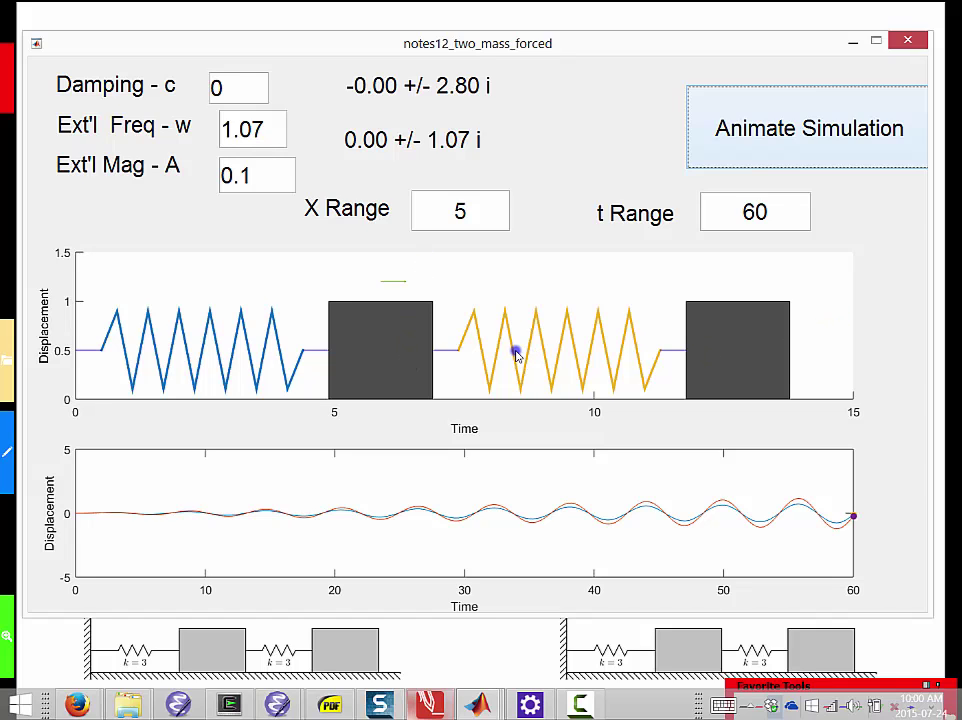
key(alt+Tab)
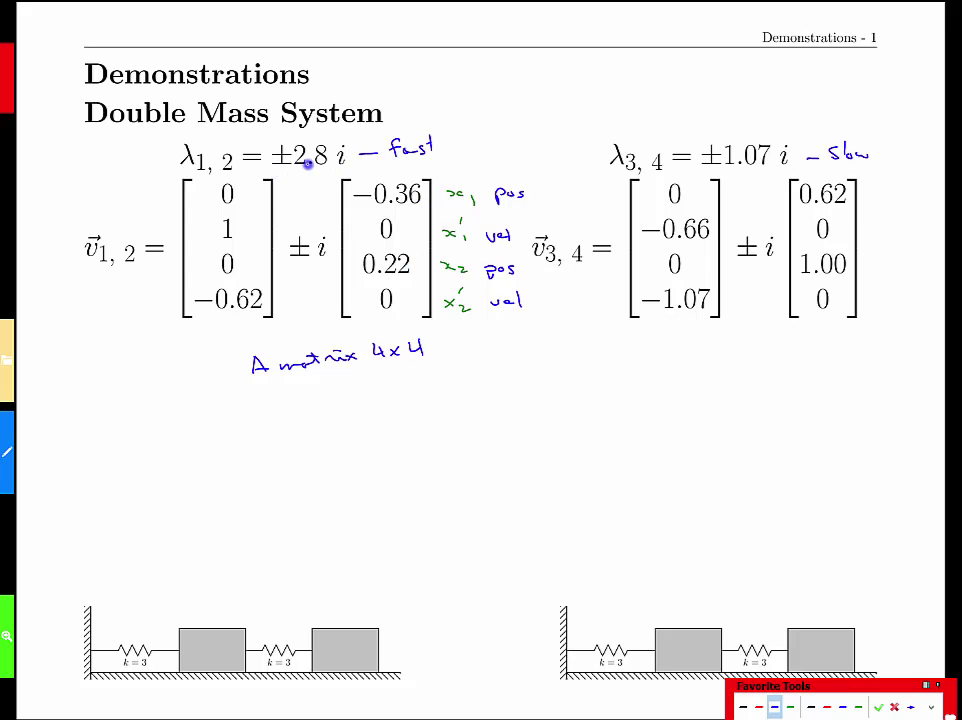
Change the external forcing frequency from 1.07 to 2.8 and animate the simulation
key(alt+Tab)
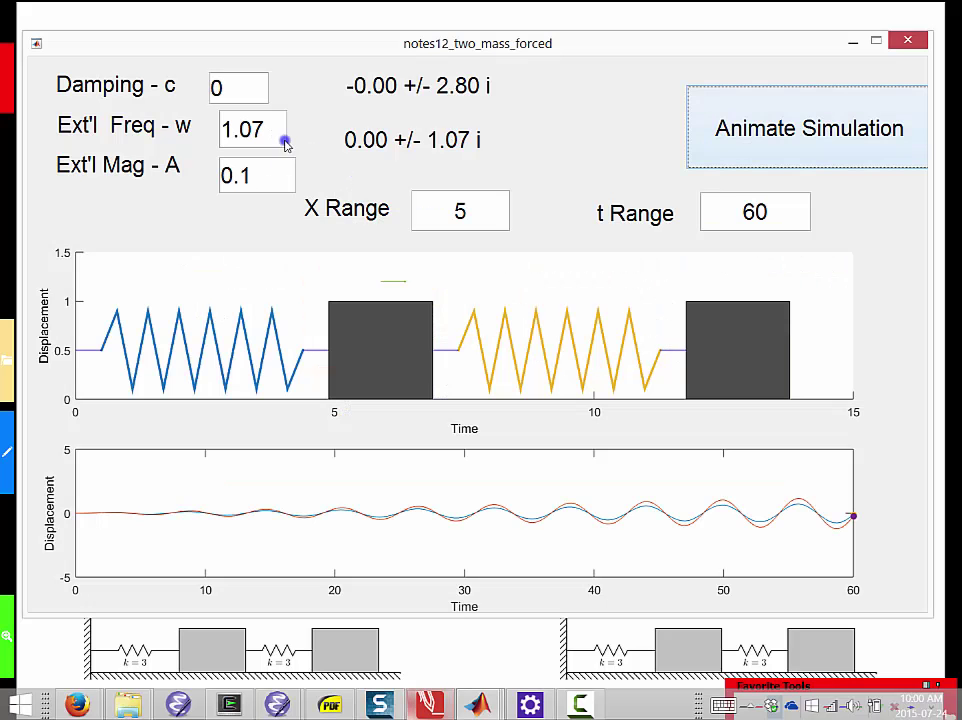
double_click(225, 131)
text(2.8)
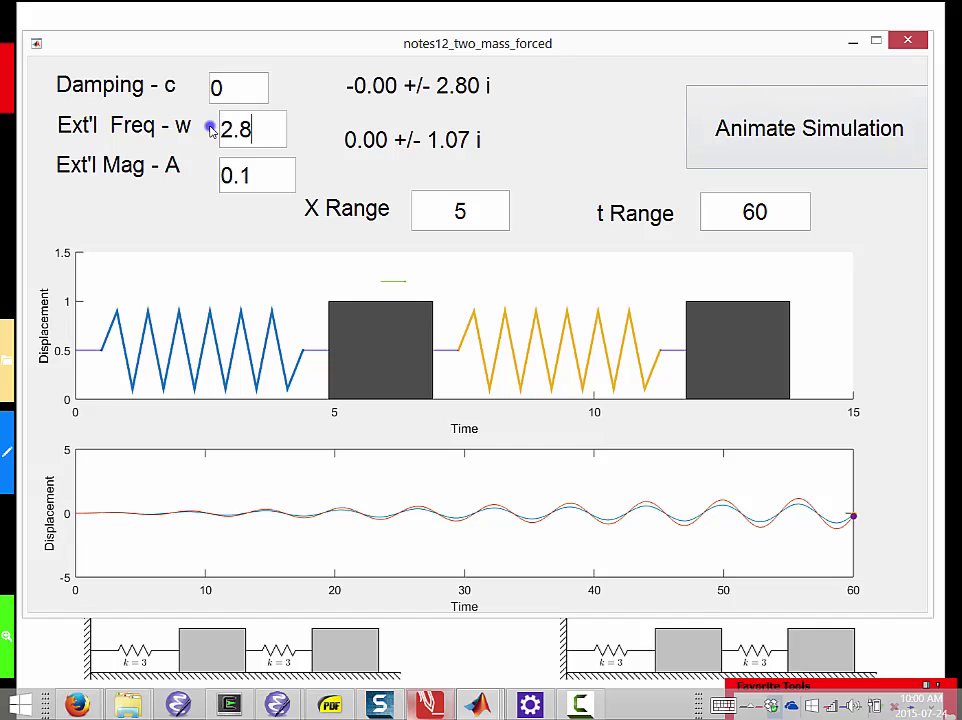
key(Tab)
click(793, 130)
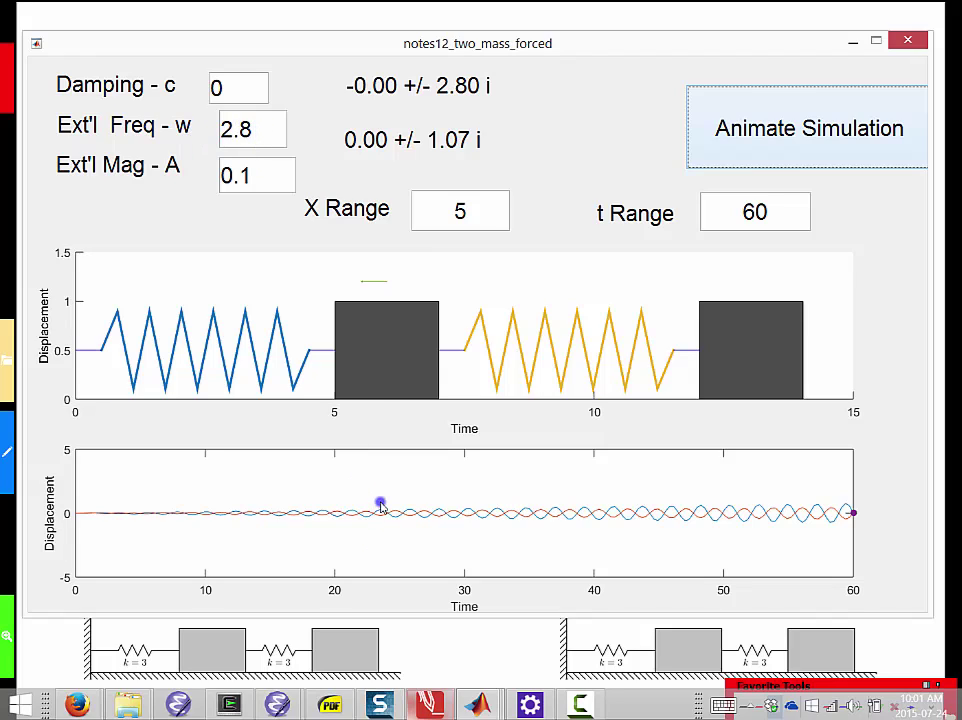
Apply external frequencies 0.8 and then 5, each barely moving the masses
double_click(240, 128)
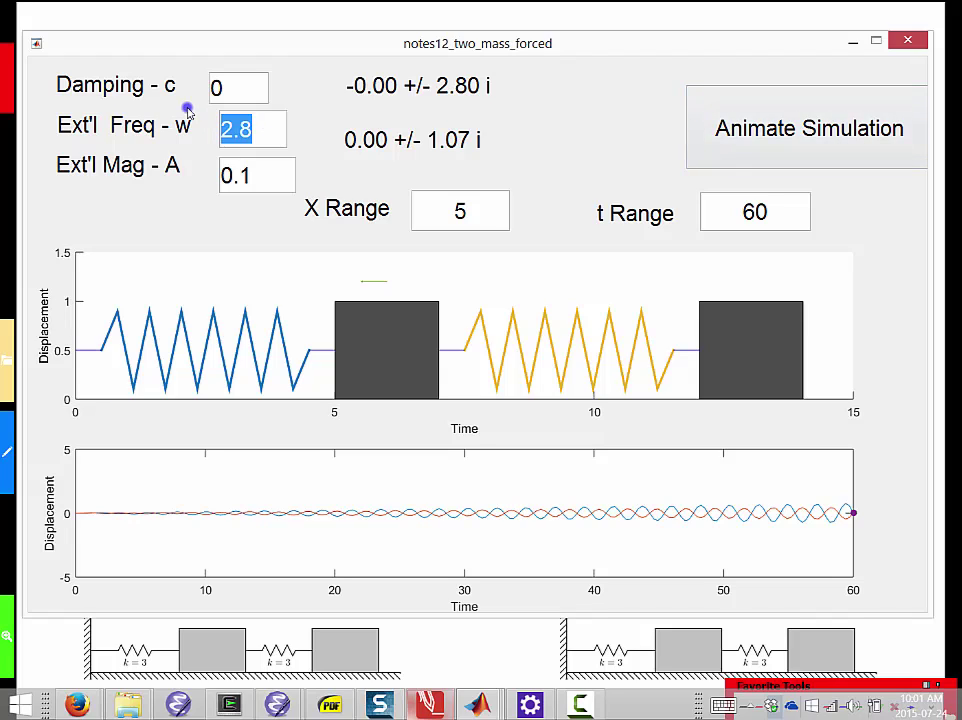
text(0.8)
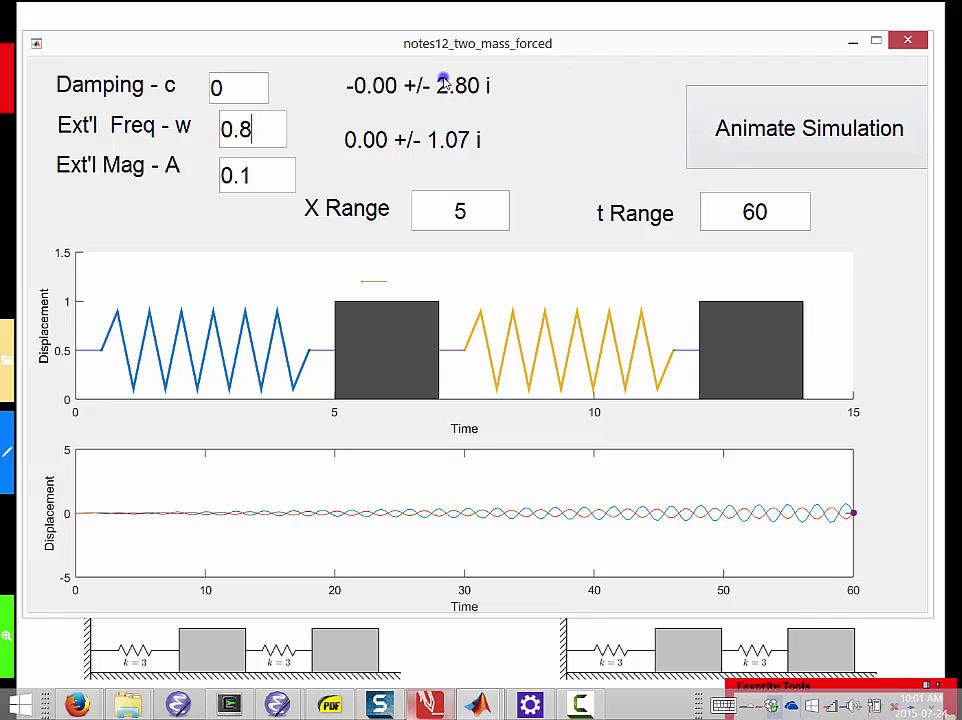
key(Tab)
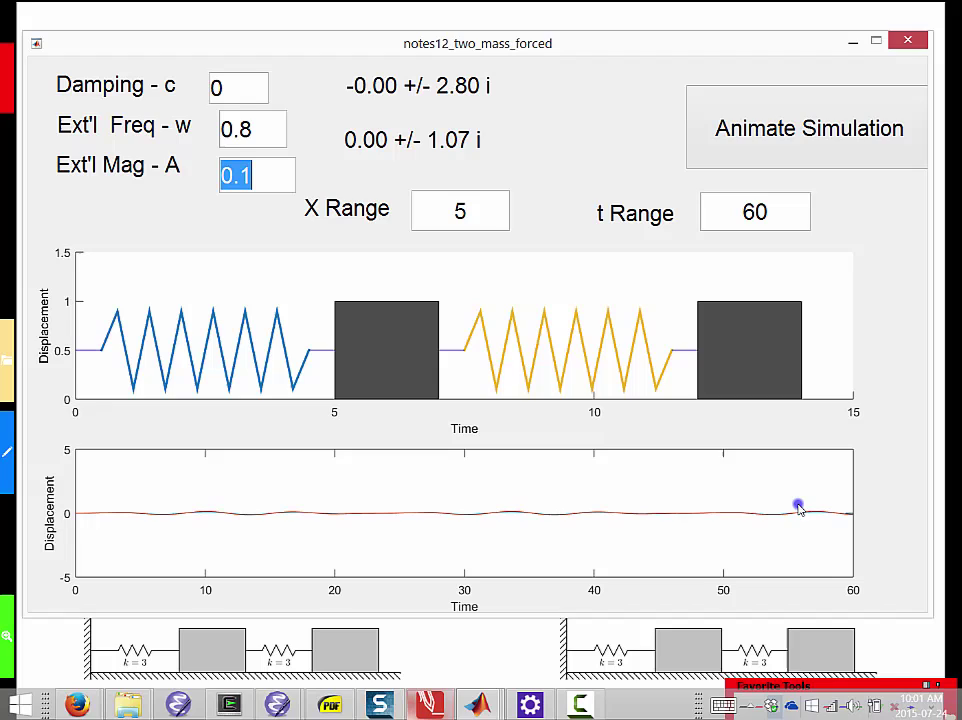
drag(242, 127, 224, 127)
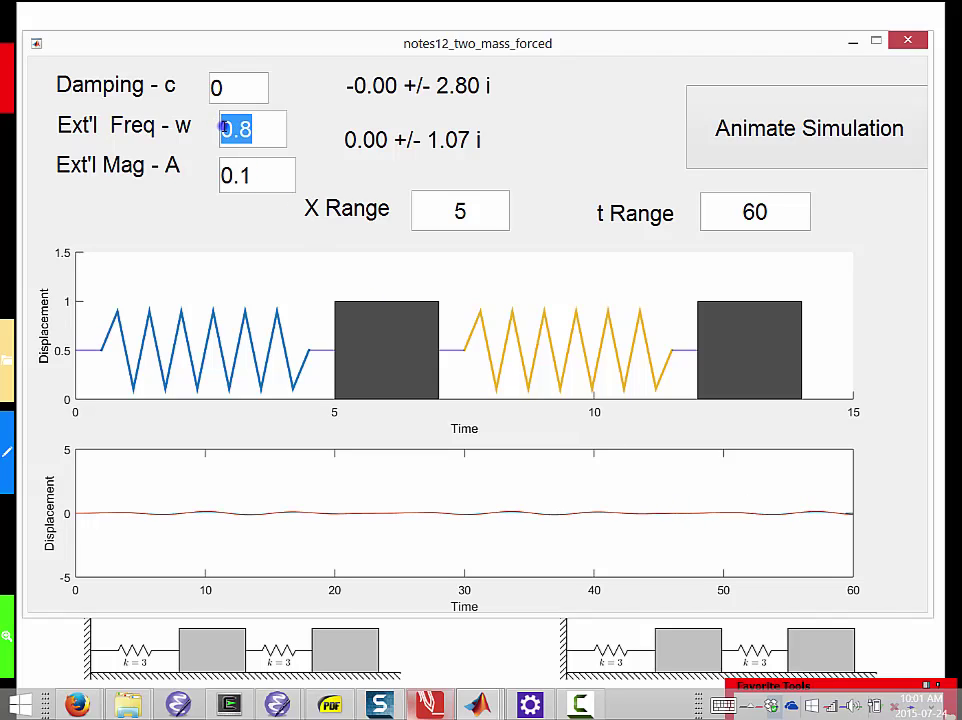
text(3)
text(5)
key(Tab)
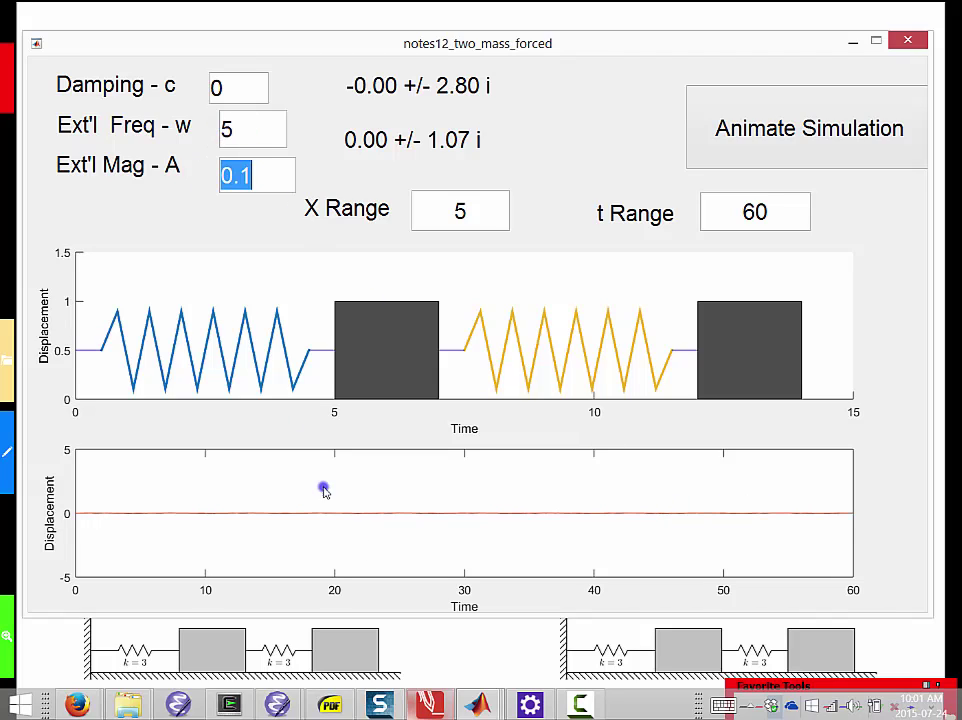
click(227, 133)
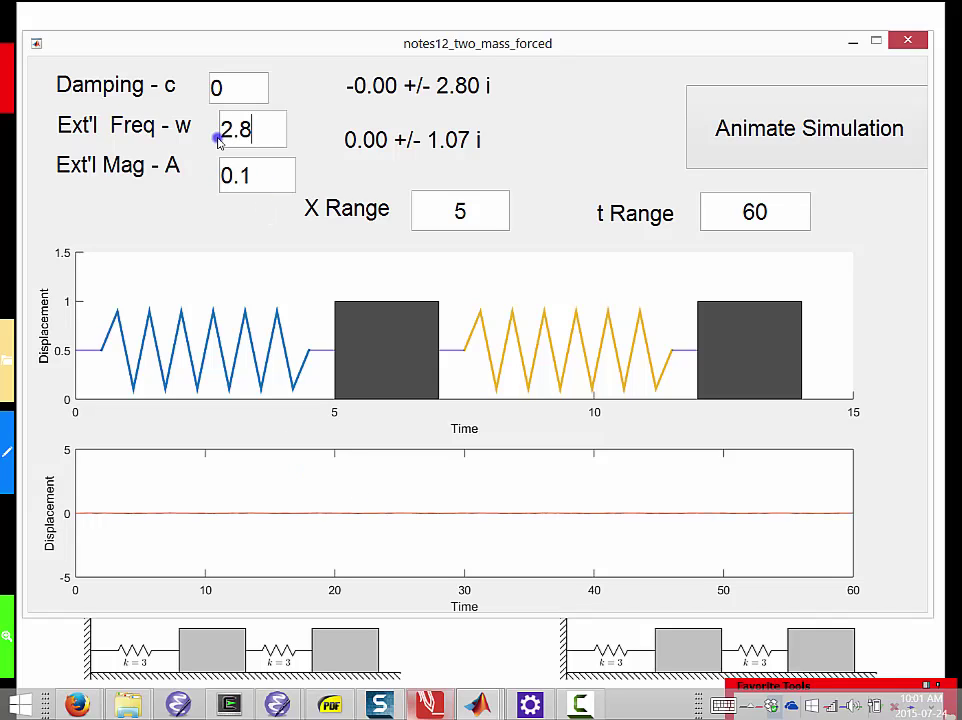
Recompute with Ext'l Freq at 2.8, then switch it to 1.07 for slow growing oscillations
text(2.8)
key(Tab)
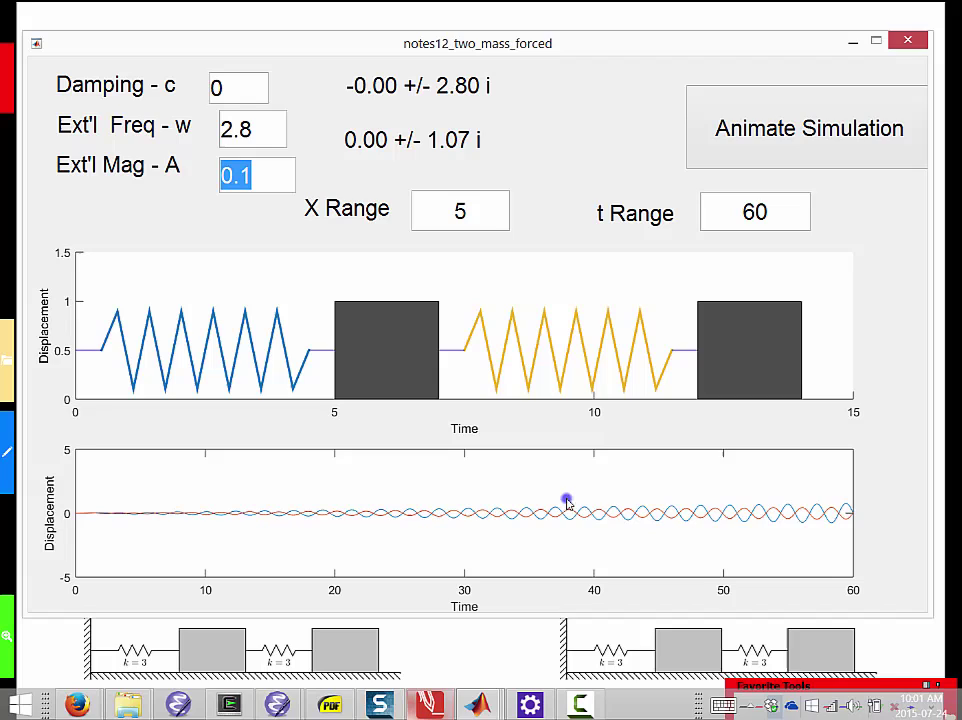
key(shift+Tab)
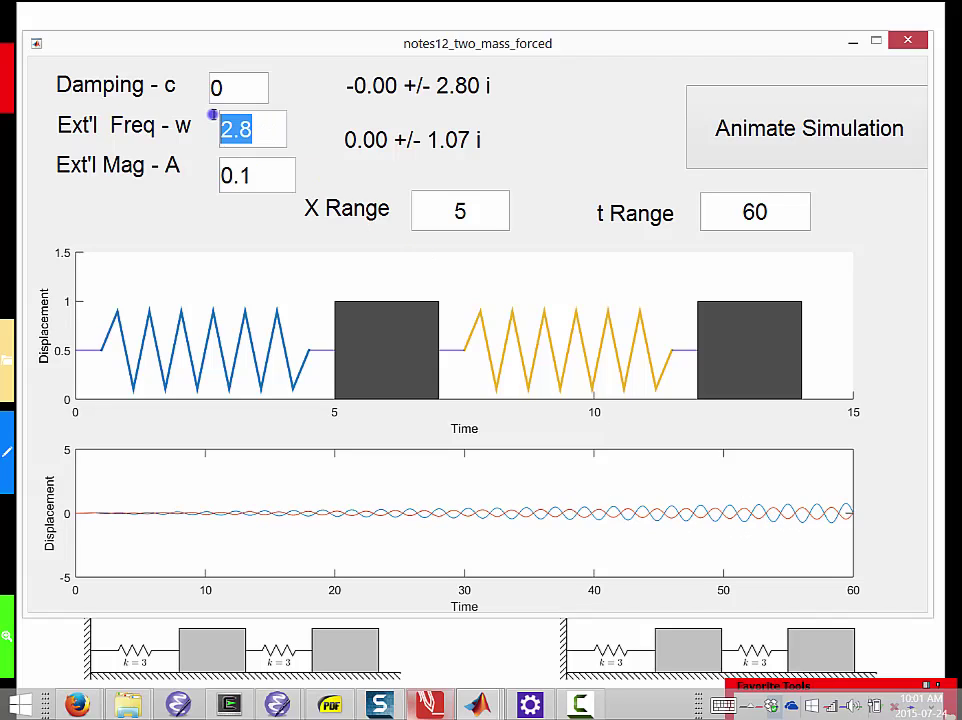
text(1.07)
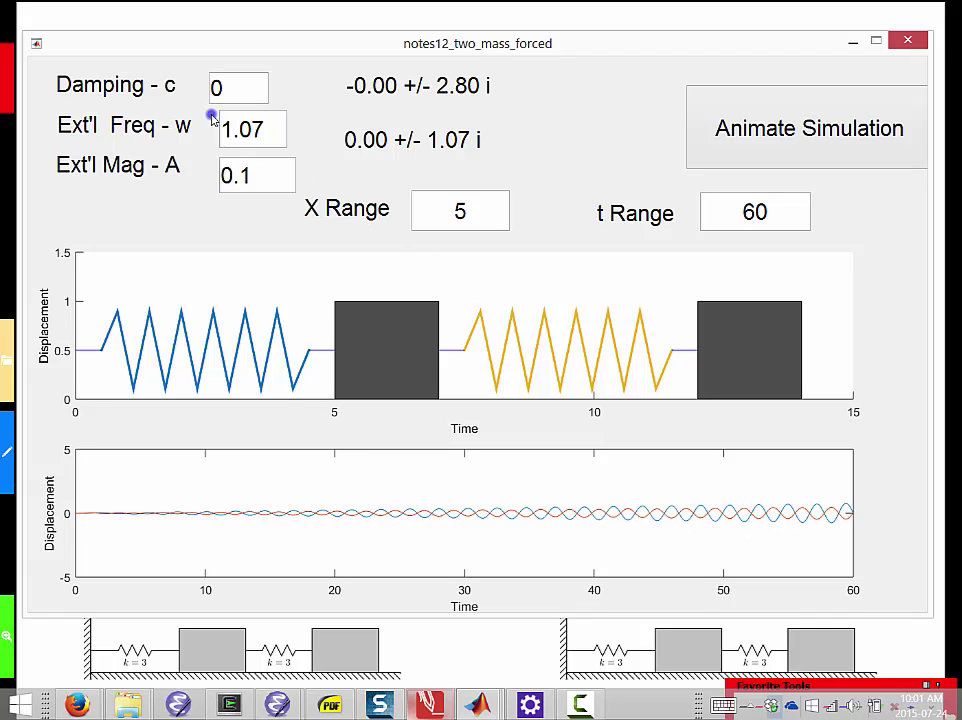
key(Tab)
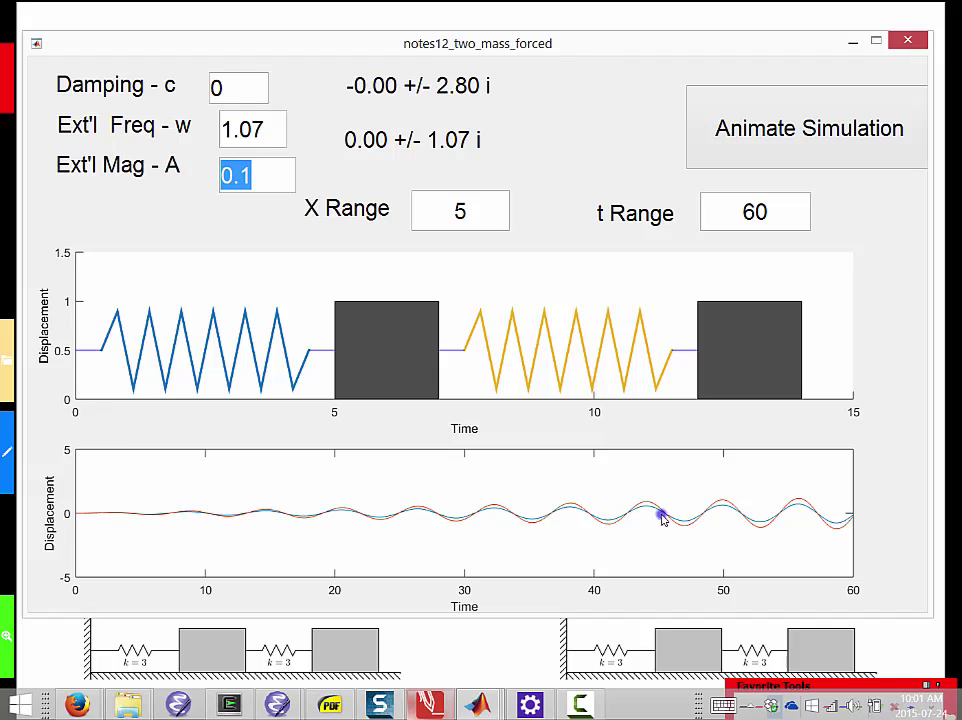